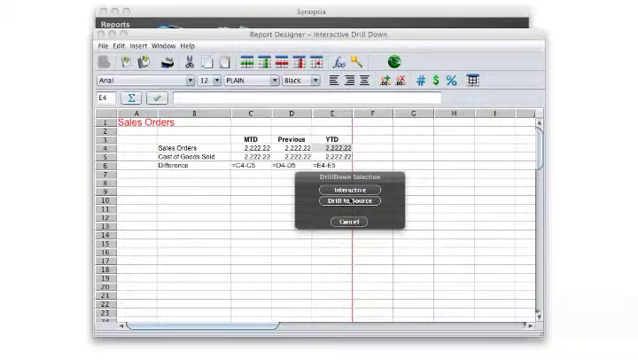
# Step: Drill the sales orders down to source and open order 02004's quick view
pyautogui.click(349, 201)
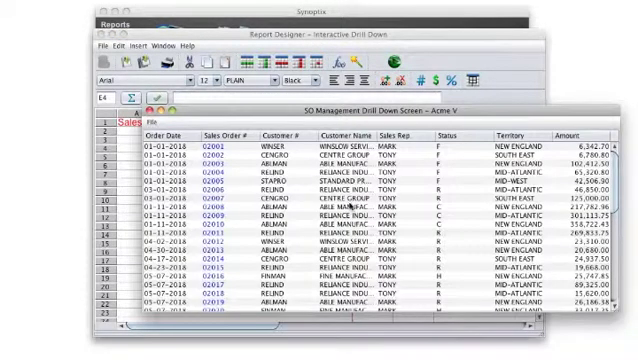
pyautogui.click(213, 172)
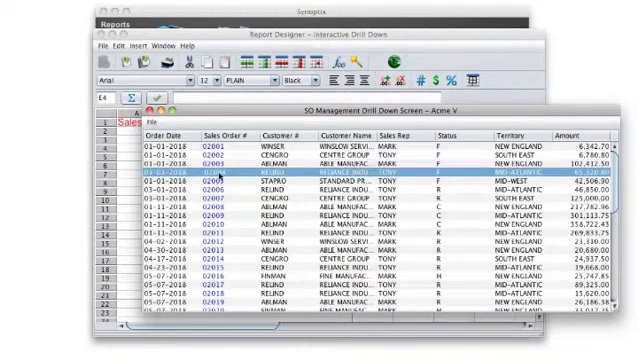
pyautogui.doubleClick(213, 174)
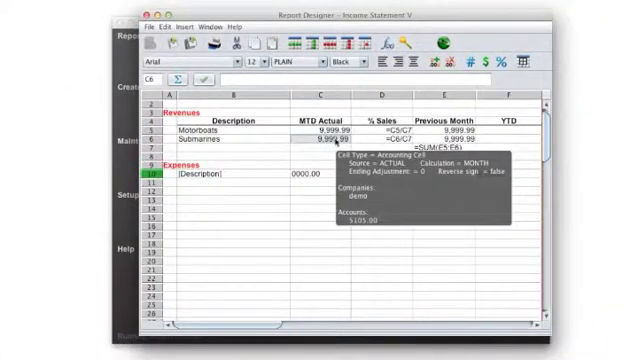
# Step: Point Submarines cell C6 at the demo company and account 5145.01 from the lookup
pyautogui.rightClick(340, 142)
pyautogui.click(362, 147)
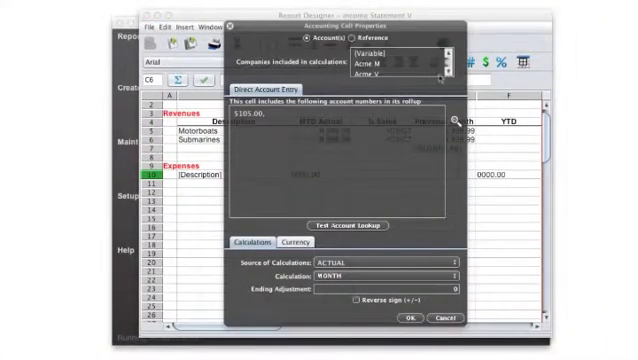
pyautogui.click(398, 72)
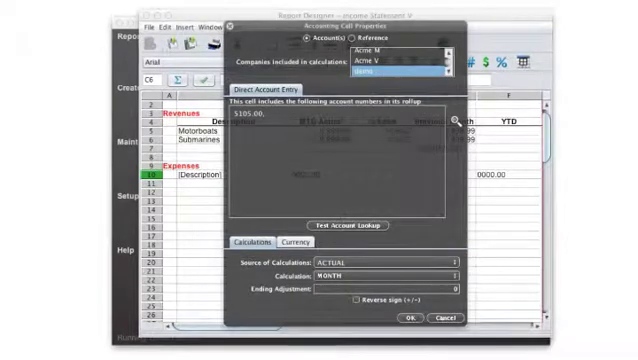
pyautogui.click(455, 120)
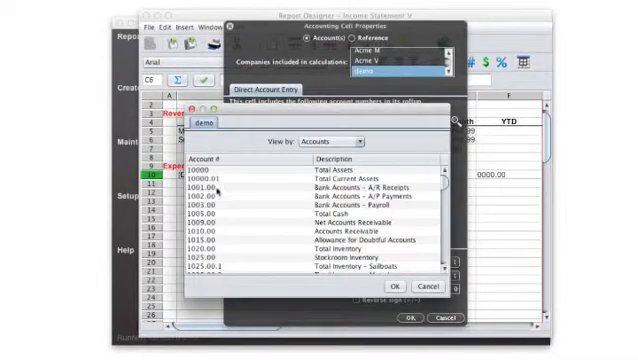
pyautogui.moveTo(215, 187); pyautogui.dragTo(215, 249)
pyautogui.click(394, 286)
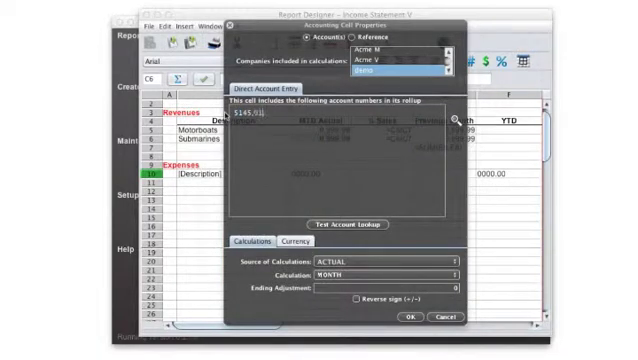
# Step: Total the MTD Actual revenues in C7 with =SUM(C5:C6)
pyautogui.click(409, 317)
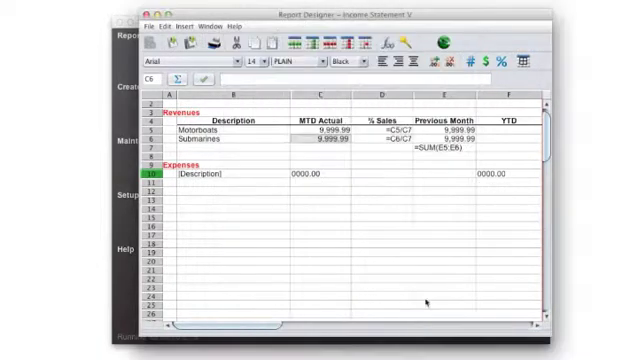
pyautogui.click(320, 147)
pyautogui.click(177, 79)
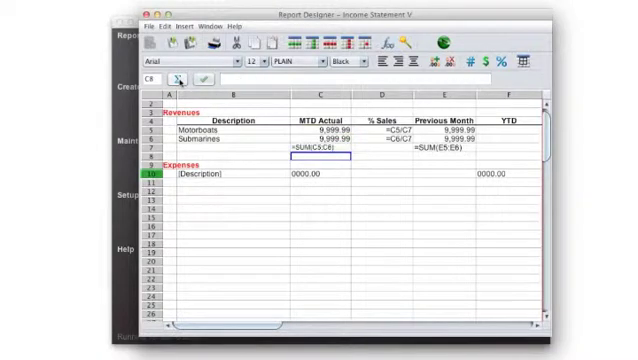
# Step: Copy the revenue cells C5:C7 into the YTD column at F5
pyautogui.click(320, 147)
pyautogui.click(320, 131)
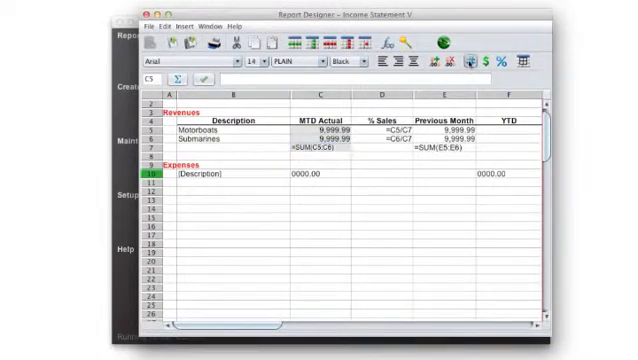
pyautogui.rightClick(320, 131)
pyautogui.press('Escape')
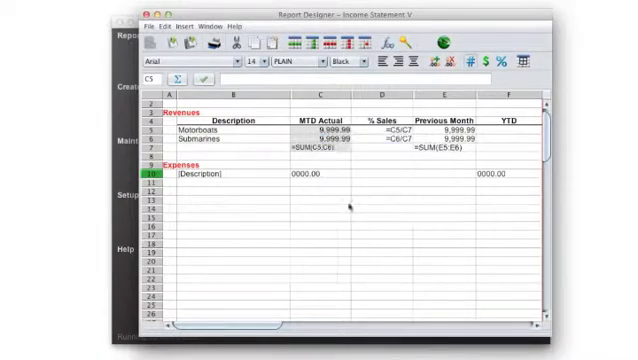
pyautogui.rightClick(488, 133)
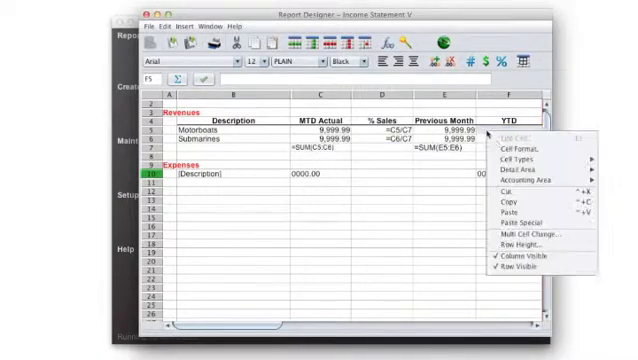
pyautogui.click(510, 195)
# Step: Set cell F5's accounting calculation to YTD
pyautogui.rightClick(520, 131)
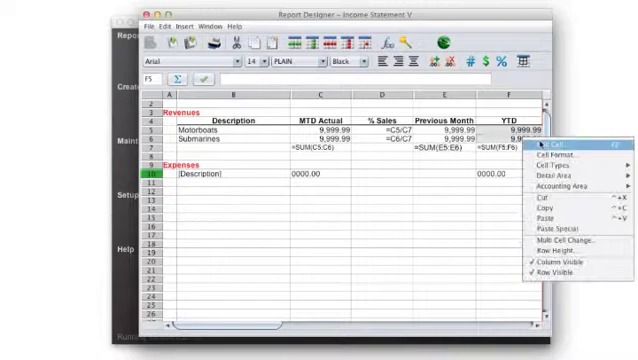
pyautogui.click(560, 193)
pyautogui.click(452, 236)
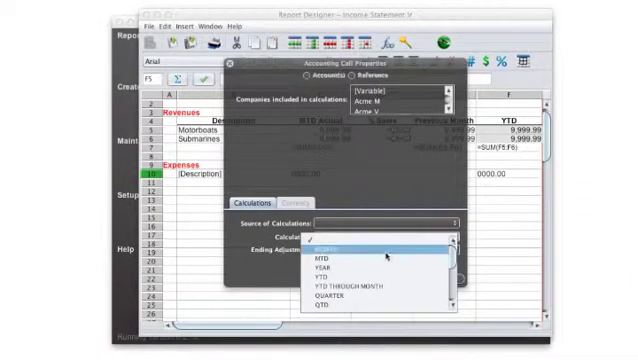
pyautogui.click(345, 273)
# Step: Apply the YTD setting and run the Income Statement
pyautogui.click(410, 278)
pyautogui.click(320, 173)
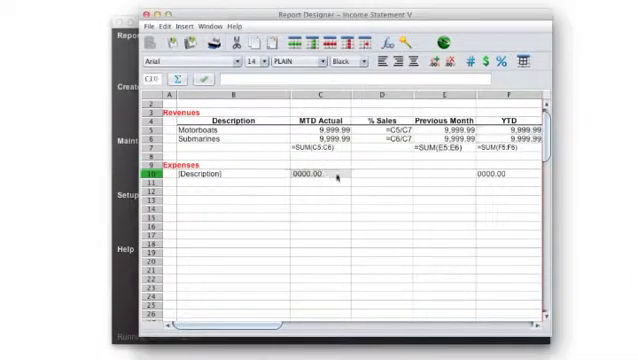
pyautogui.click(444, 42)
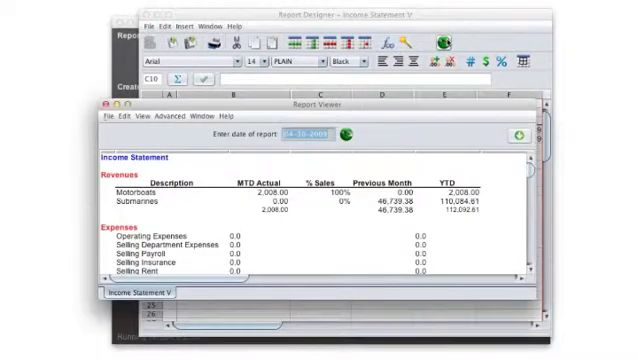
# Step: Drill Submarines' previous-month amount down to invoice IV-6001MFG's $7,500.00 quick view
pyautogui.doubleClick(405, 203)
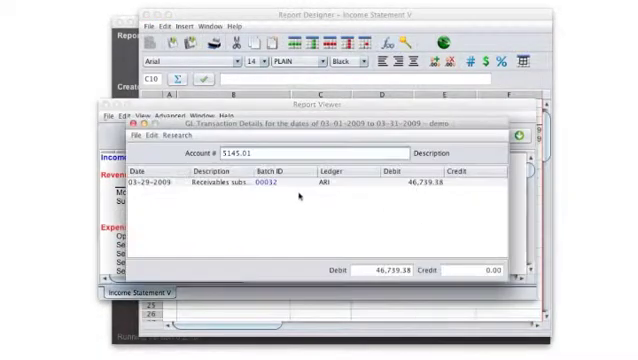
pyautogui.doubleClick(265, 185)
pyautogui.doubleClick(325, 206)
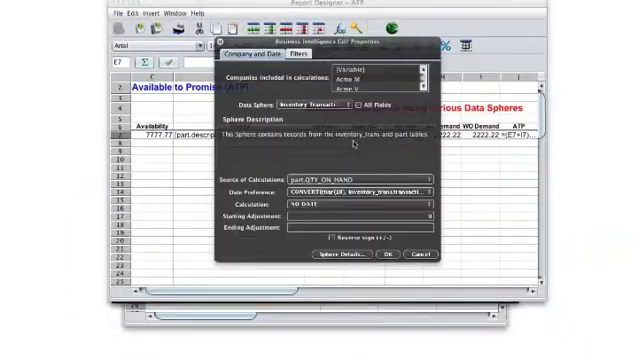
# Step: Browse the ATP On Hand cell's data spheres, keep Inventory Transactions, and close without changes
pyautogui.click(345, 105)
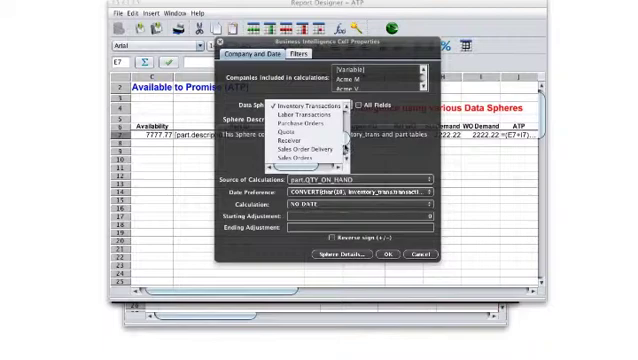
pyautogui.scroll(3, 310, 130)
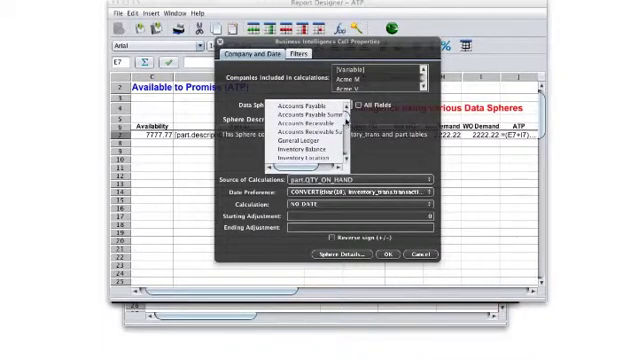
pyautogui.scroll(-5, 310, 130)
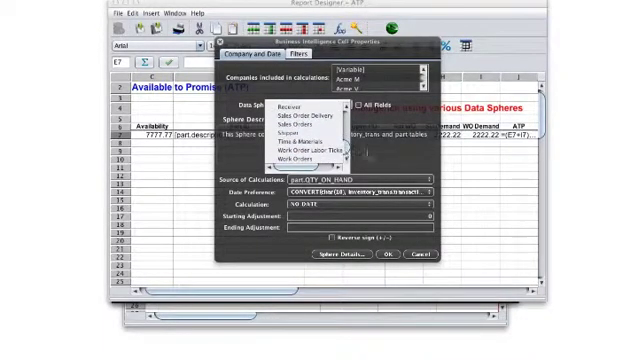
pyautogui.click(373, 155)
pyautogui.click(392, 254)
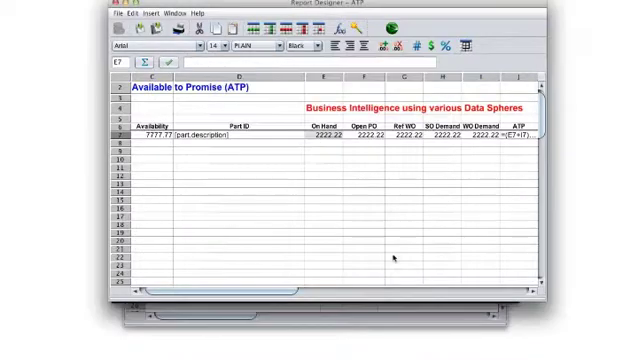
# Step: Add In Demand, Description, On Hand, On Order, Part # and Primary Location to a new interactive view
pyautogui.hotkey('ctrl', 'r')
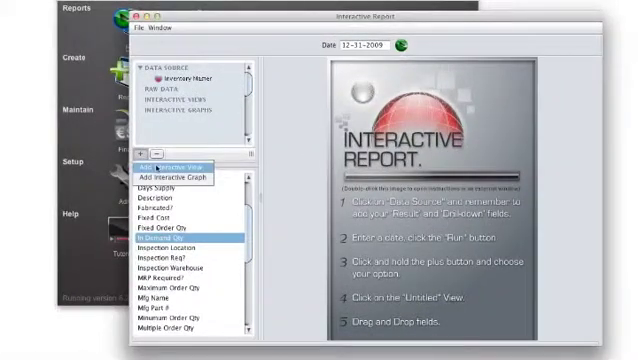
pyautogui.click(170, 167)
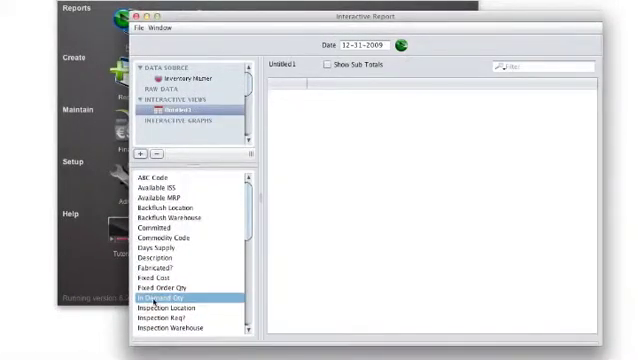
pyautogui.moveTo(158, 298); pyautogui.dragTo(306, 270)
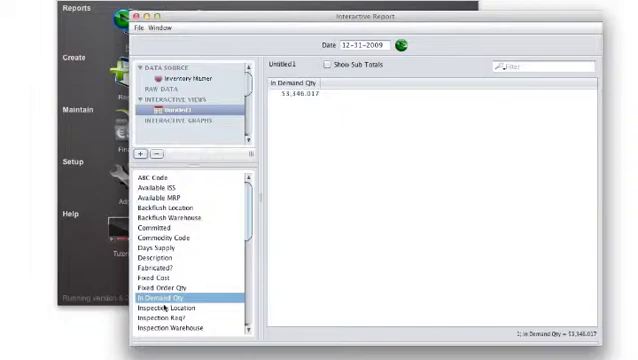
pyautogui.moveTo(155, 258); pyautogui.dragTo(300, 255)
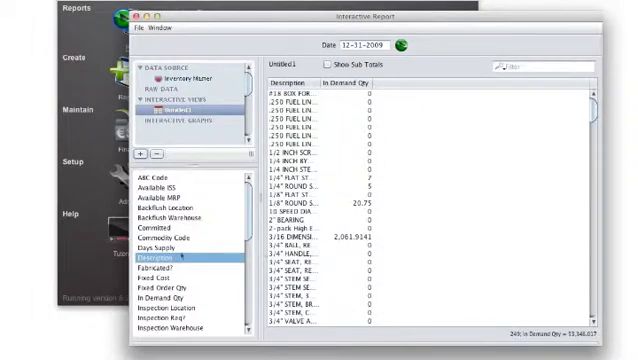
pyautogui.scroll(-5, 183, 255)
pyautogui.scroll(-3, 183, 230)
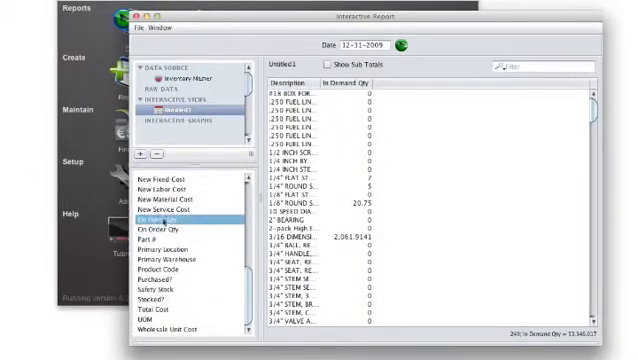
pyautogui.moveTo(160, 219); pyautogui.dragTo(435, 170)
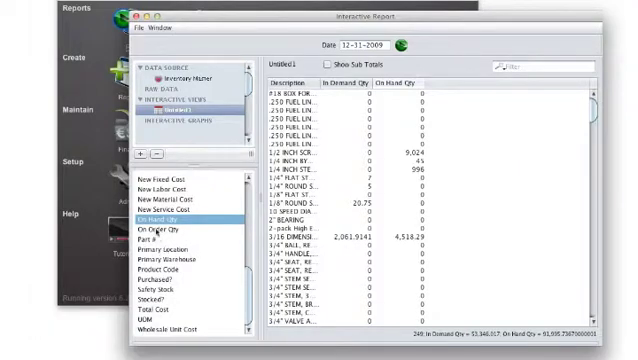
pyautogui.moveTo(157, 229); pyautogui.dragTo(470, 196)
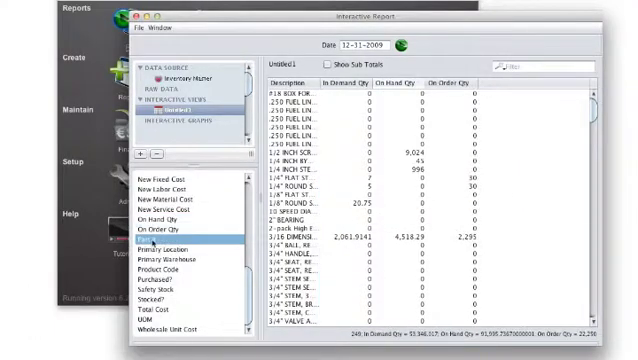
pyautogui.moveTo(152, 240); pyautogui.dragTo(335, 195)
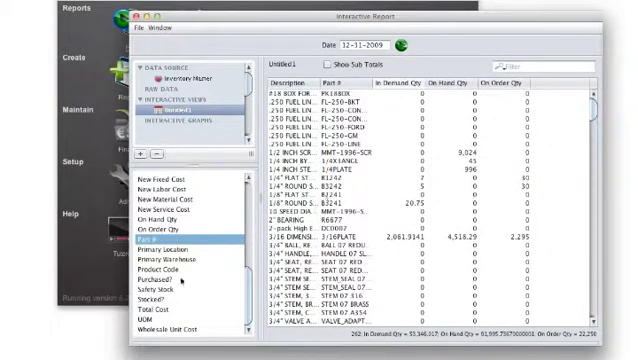
pyautogui.moveTo(160, 249); pyautogui.dragTo(330, 215)
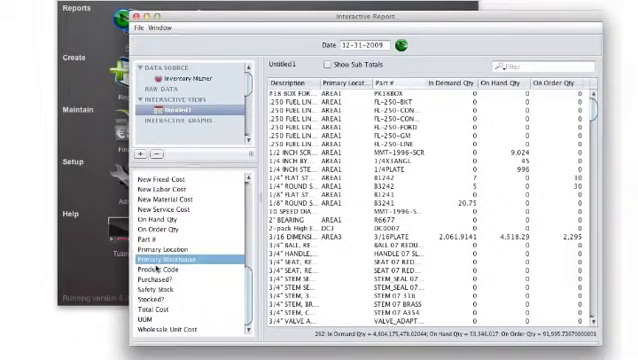
# Step: Widen Description, move Part # to the front, and export the view to a report layout
pyautogui.moveTo(318, 83); pyautogui.dragTo(372, 83)
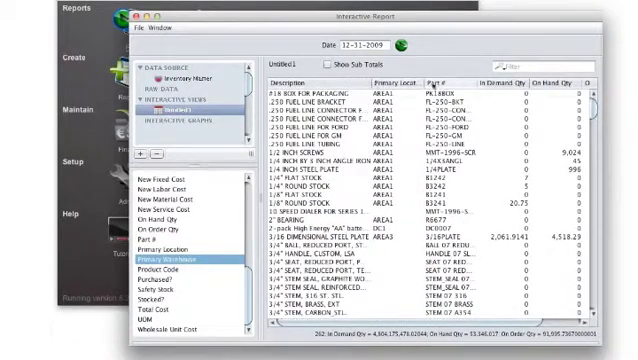
pyautogui.moveTo(437, 82); pyautogui.dragTo(275, 82)
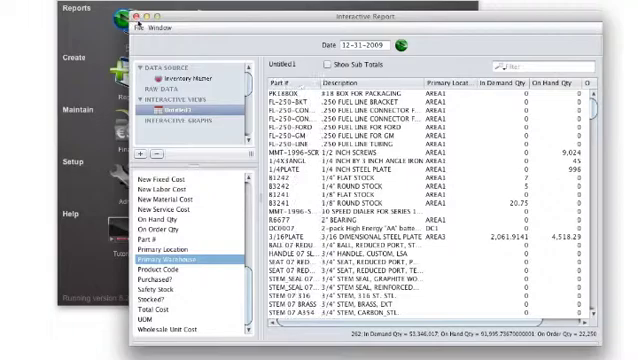
pyautogui.click(139, 27)
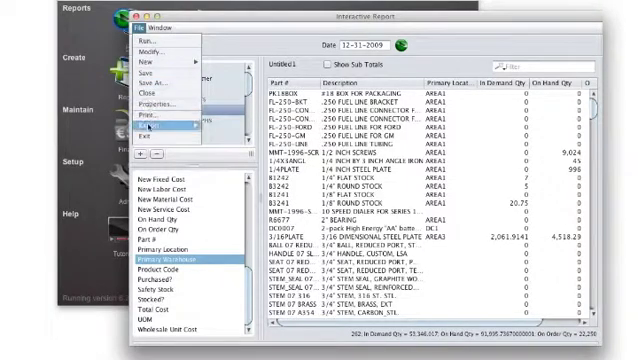
pyautogui.moveTo(152, 125)
pyautogui.click(222, 128)
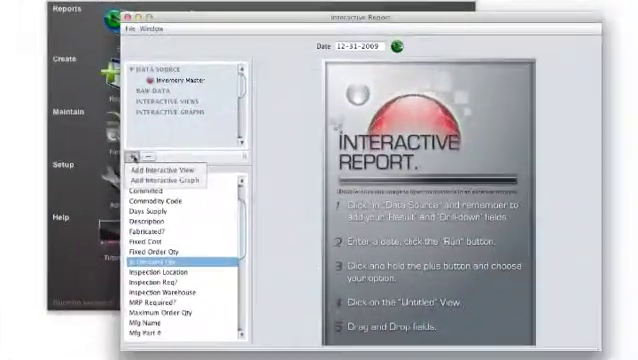
pyautogui.scroll(-4, 180, 250)
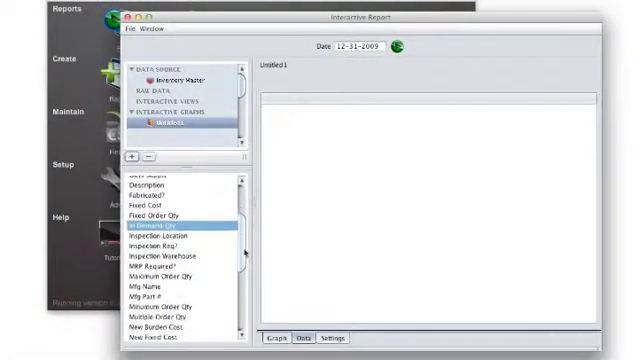
pyautogui.scroll(-4, 180, 250)
pyautogui.scroll(-3, 190, 280)
# Step: Chart On Hand Qty against On Order Qty as a pie graph
pyautogui.moveTo(148, 273); pyautogui.dragTo(281, 228)
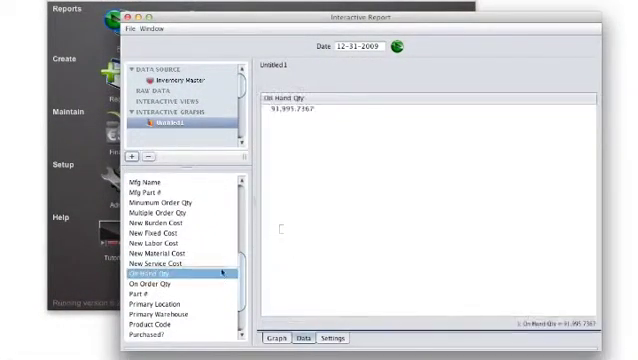
pyautogui.moveTo(149, 283); pyautogui.dragTo(376, 203)
pyautogui.click(332, 338)
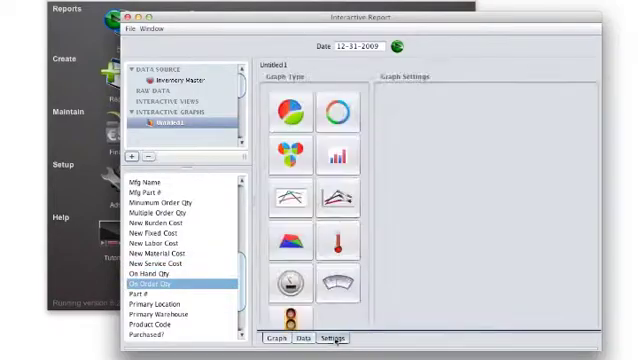
pyautogui.click(289, 112)
pyautogui.click(467, 122)
pyautogui.click(276, 338)
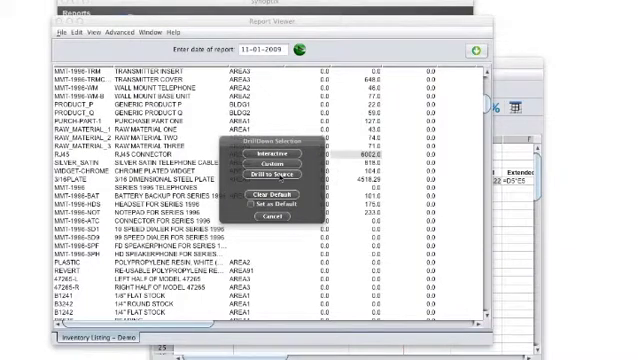
# Step: Bring up drill-down choices for RJ45's on-hand value in the Report Viewer
pyautogui.click(271, 174)
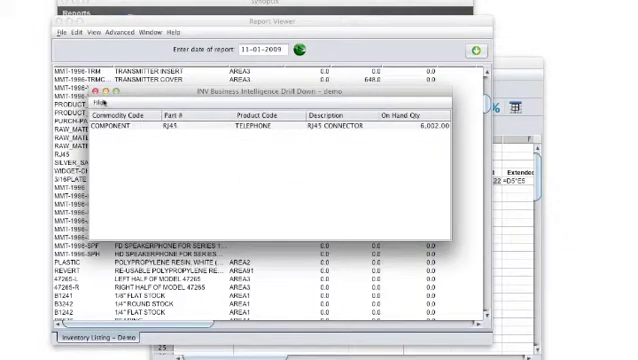
pyautogui.click(95, 91)
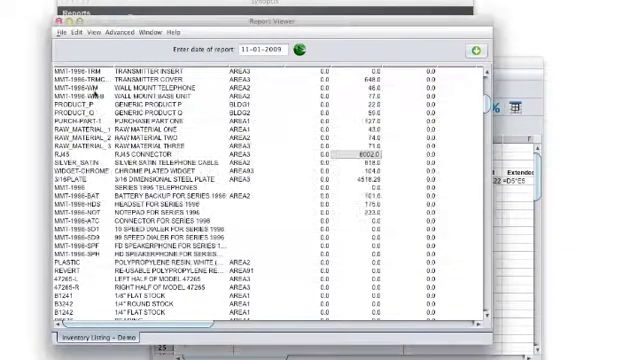
pyautogui.click(372, 156)
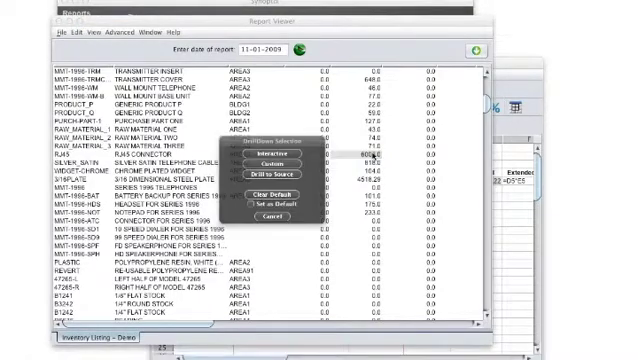
# Step: Add Description, In Demand, On Order and Primary Location to RJ45's interactive drill-down, Part # and Description first
pyautogui.click(272, 152)
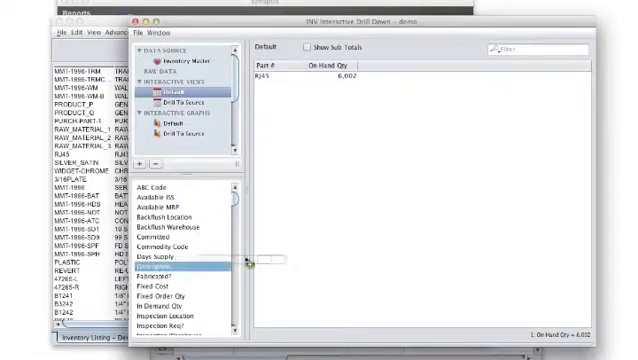
pyautogui.moveTo(248, 262); pyautogui.dragTo(307, 252)
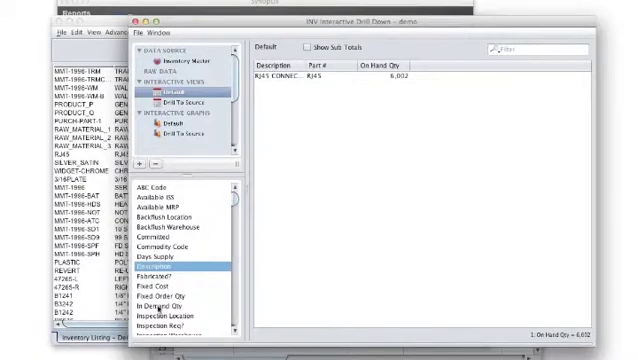
pyautogui.moveTo(165, 305); pyautogui.dragTo(388, 218)
pyautogui.scroll(-3, 160, 280)
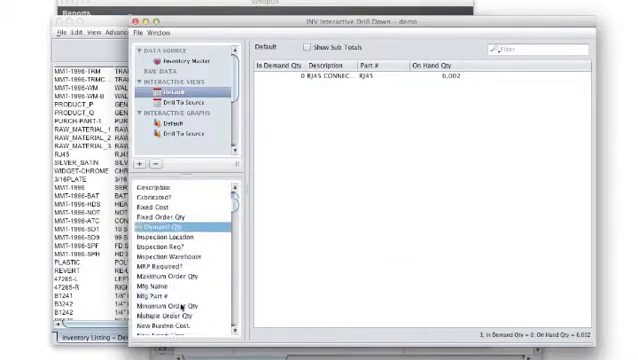
pyautogui.scroll(-3, 160, 280)
pyautogui.click(156, 287)
pyautogui.moveTo(156, 287); pyautogui.dragTo(387, 218)
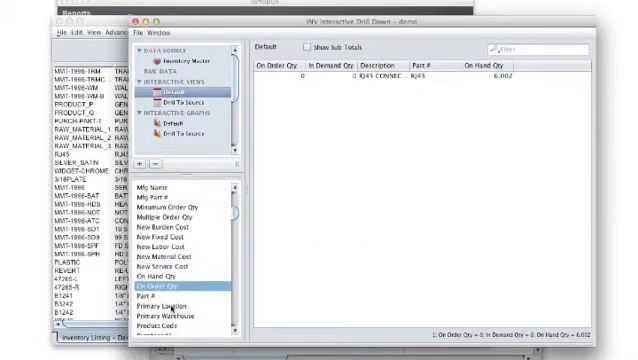
pyautogui.moveTo(160, 306); pyautogui.dragTo(347, 243)
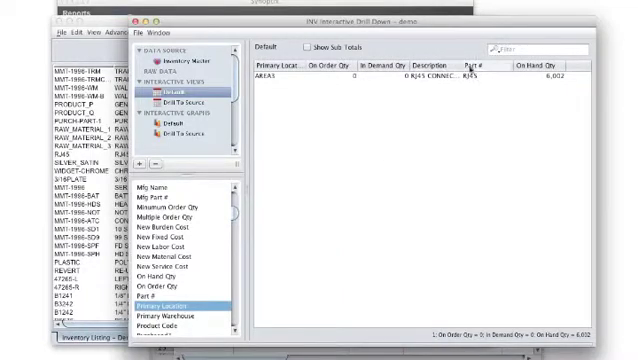
pyautogui.moveTo(472, 65); pyautogui.dragTo(260, 68)
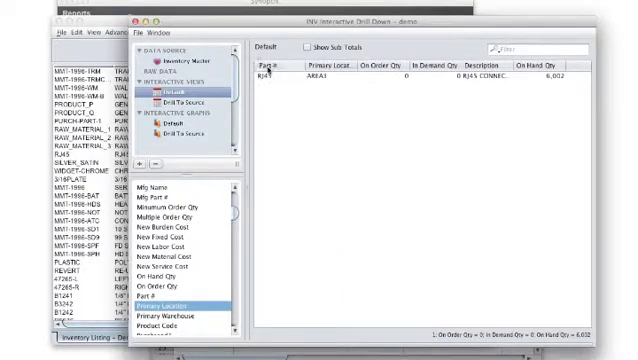
pyautogui.moveTo(475, 65); pyautogui.dragTo(320, 66)
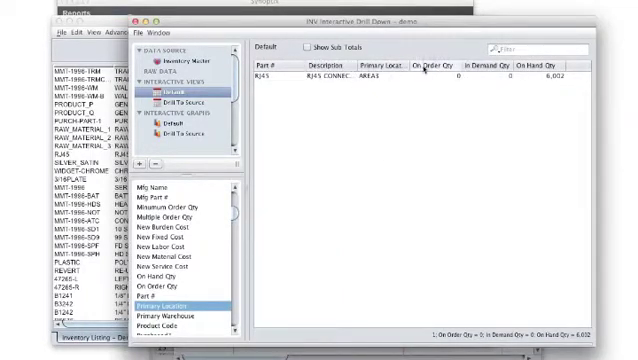